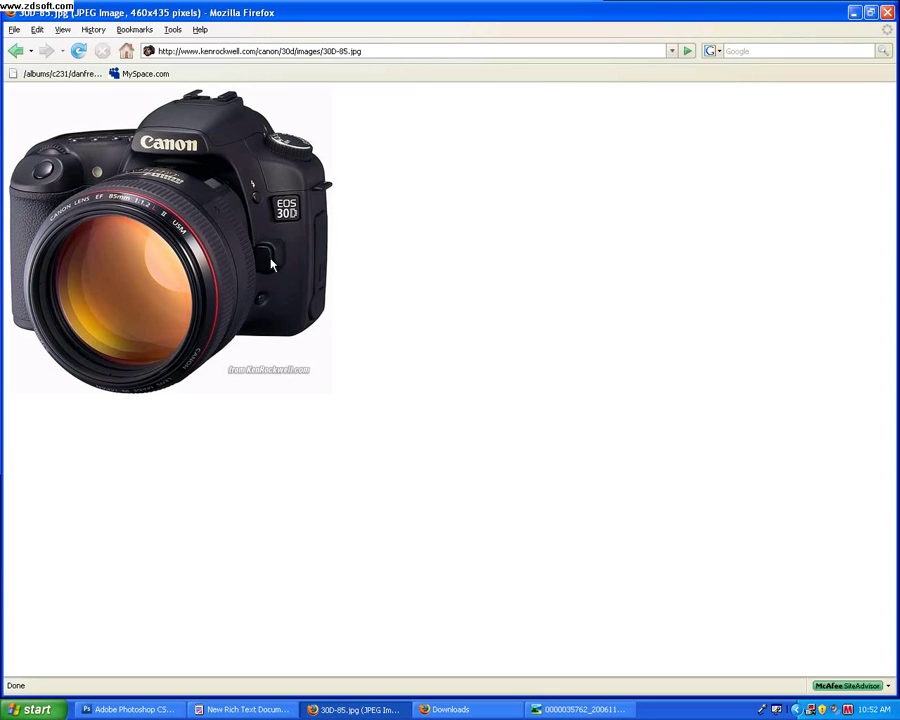
Save the camera picture to the Desktop as 30D-85.jpg and bring up the Downloads list
right_click(389, 532)
left_click(297, 494)
right_click(181, 187)
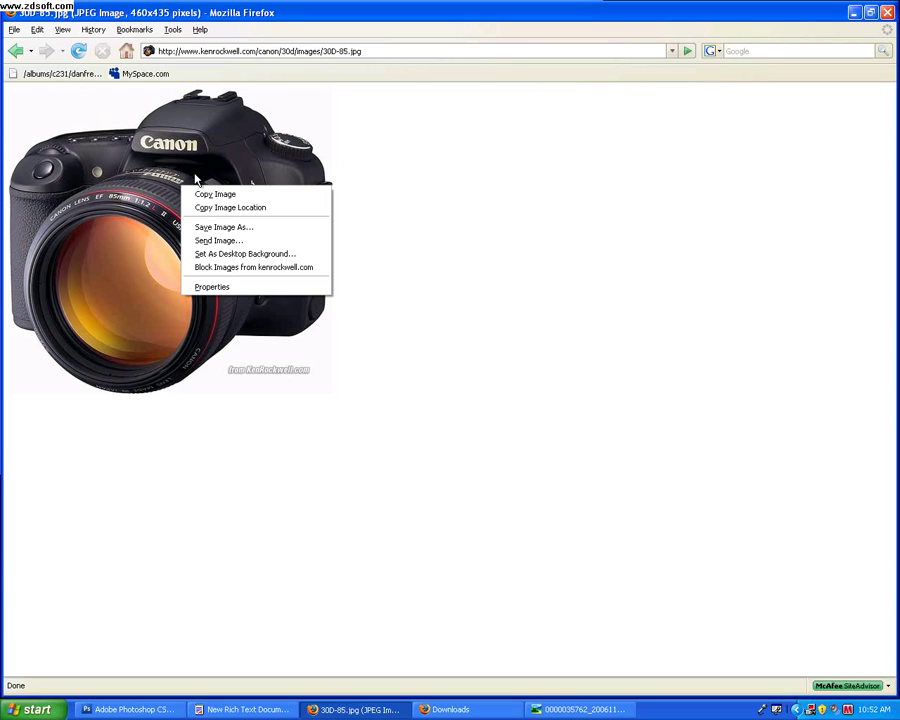
left_click(257, 228)
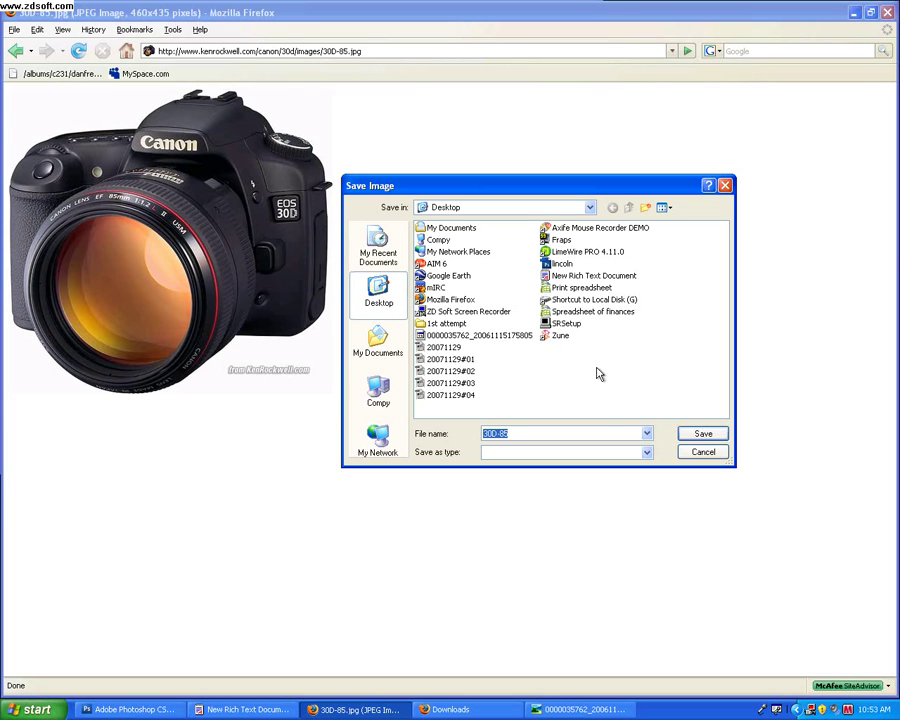
left_click(701, 435)
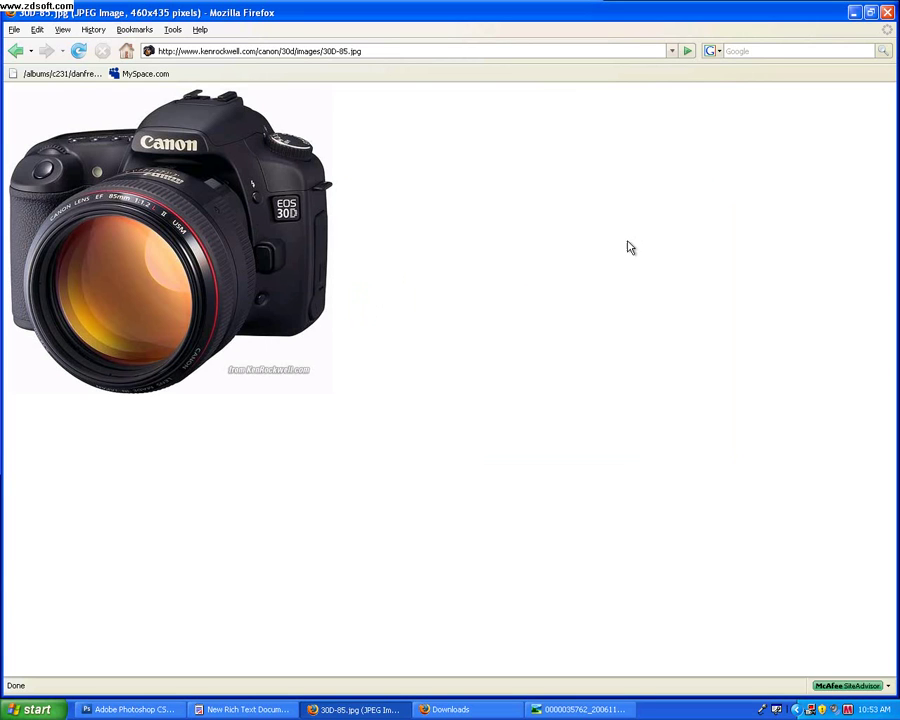
left_click(474, 703)
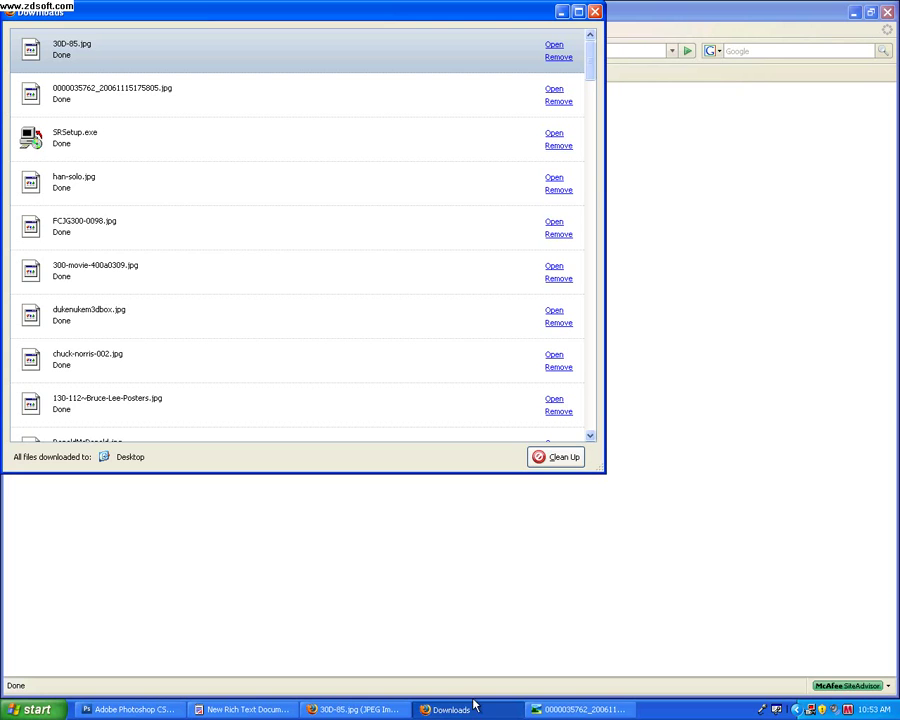
Open the downloaded 30D-85.jpg and send it from the viewer to Adobe Photoshop CS3
left_click(556, 46)
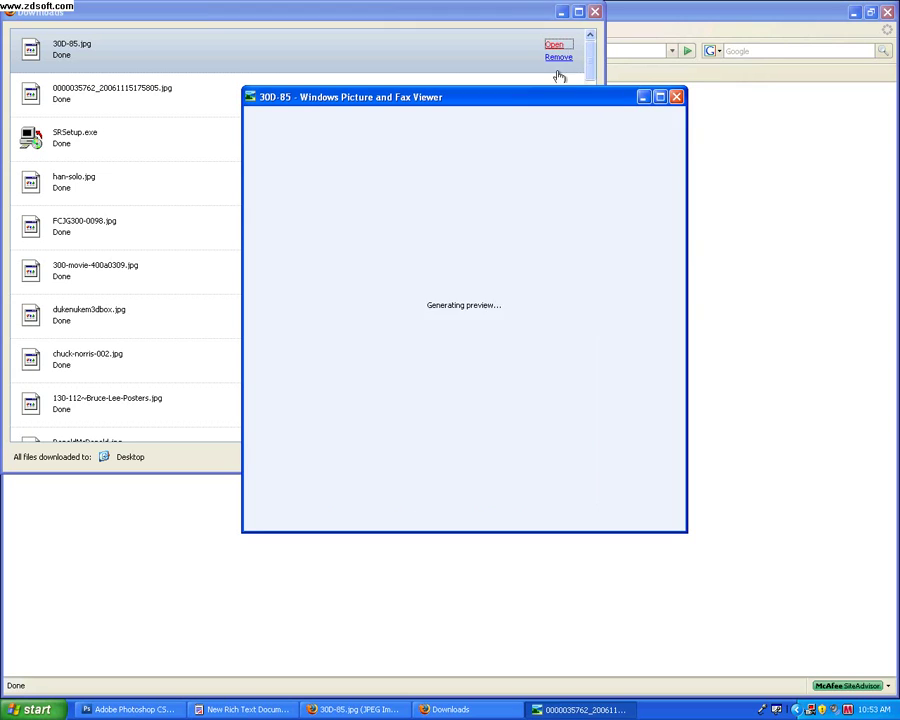
right_click(430, 284)
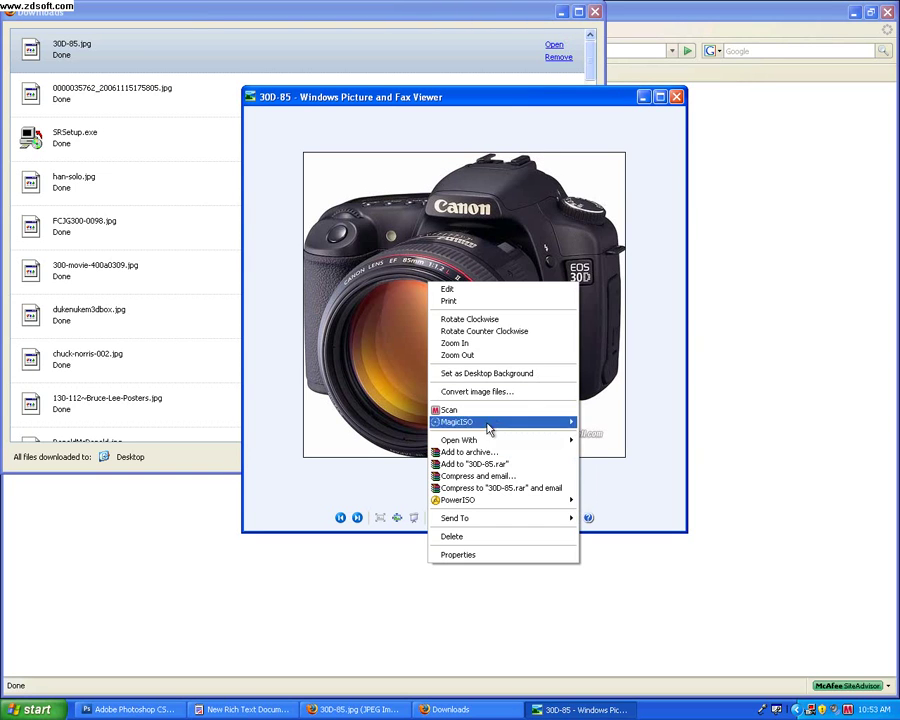
mouse_move(480, 442)
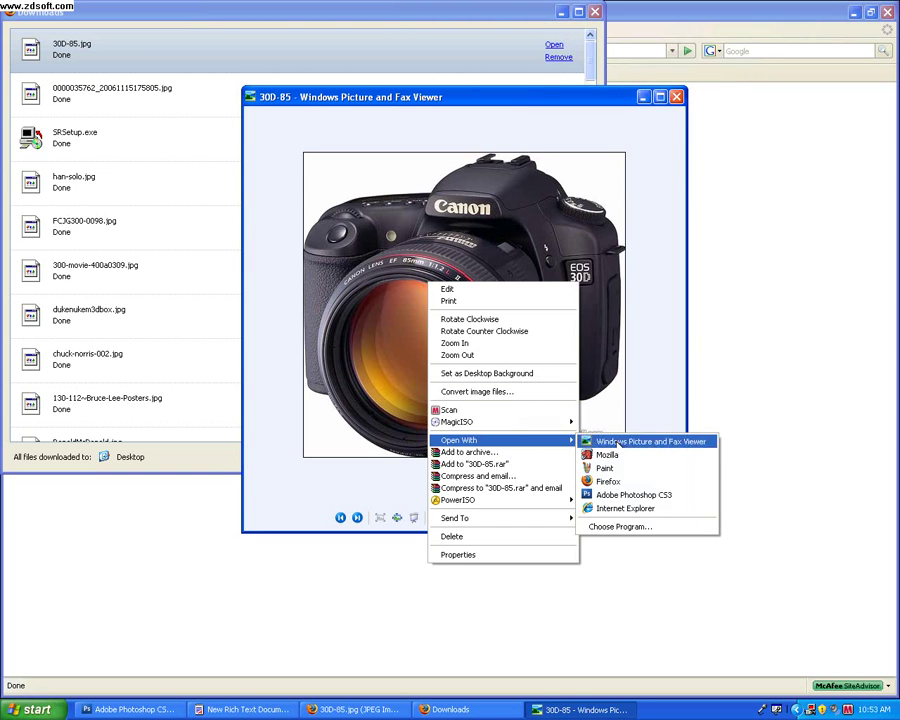
left_click(623, 497)
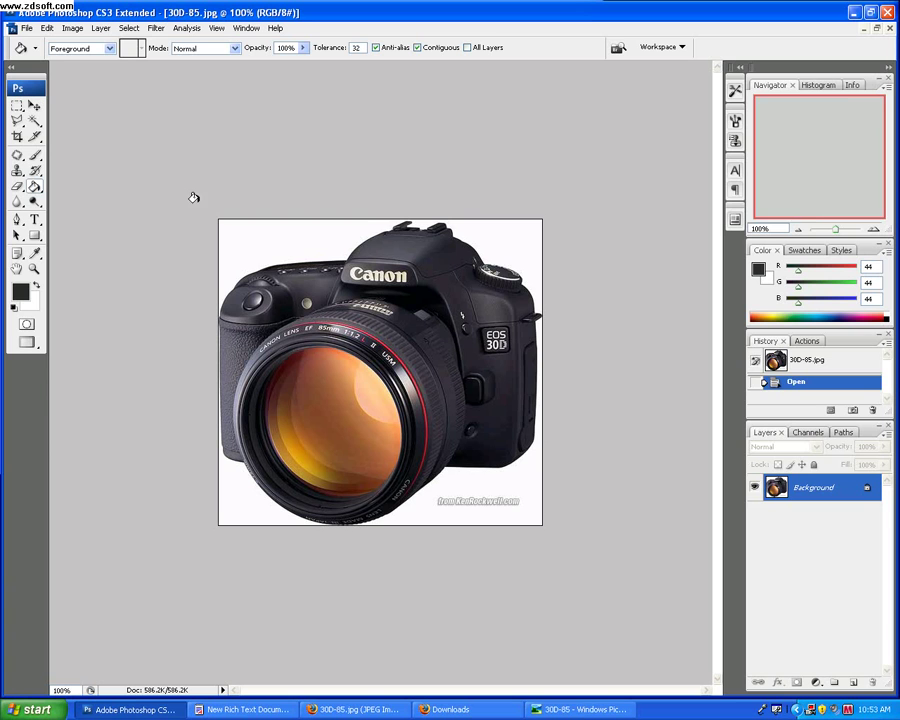
Enlarge the canvas to 150 percent width and 150 percent height
left_click(69, 28)
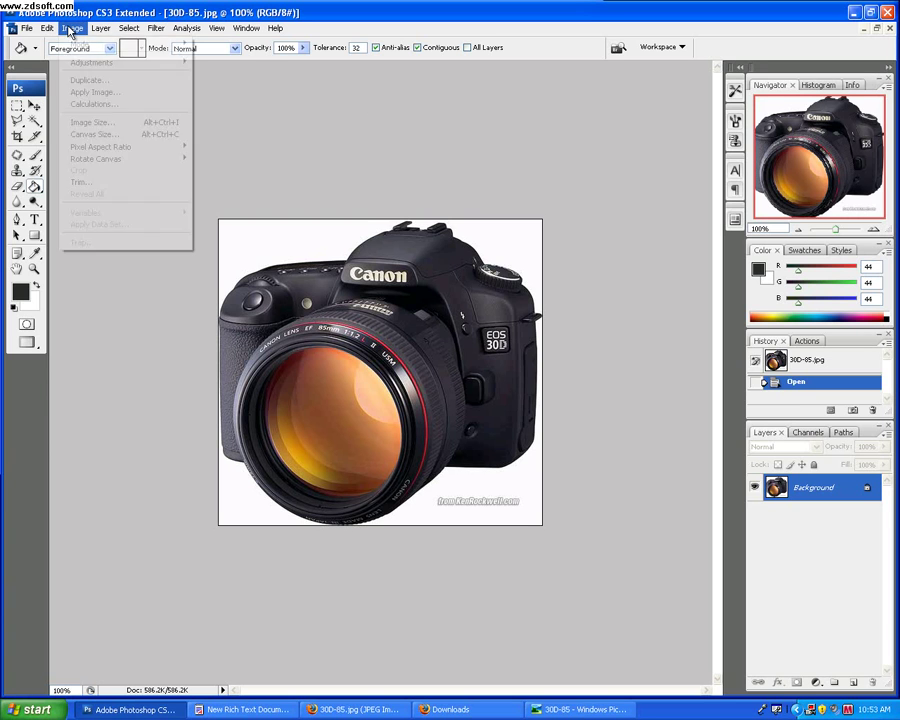
left_click(88, 135)
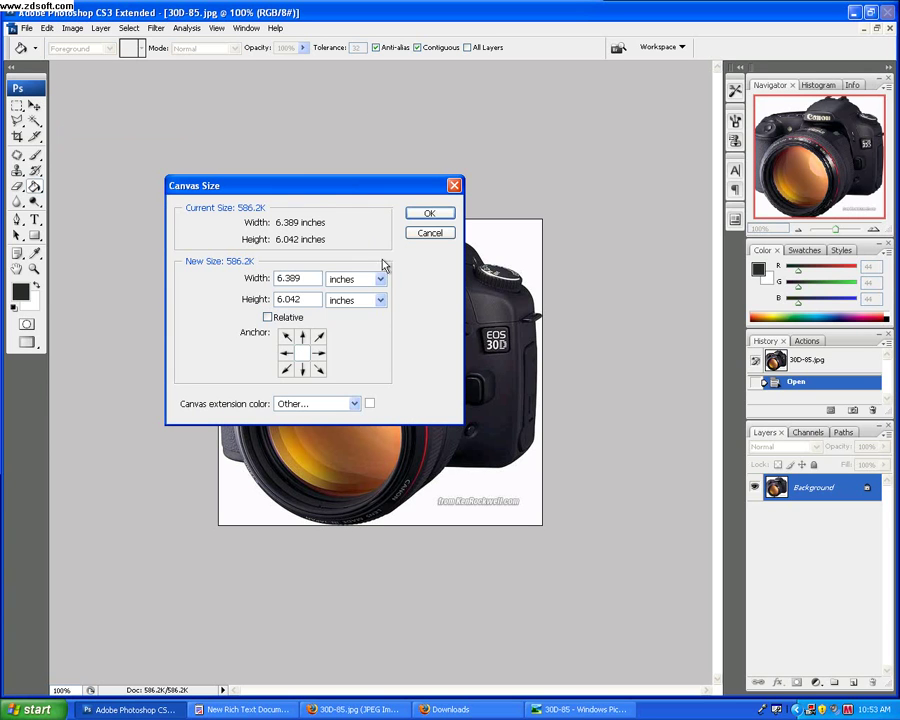
left_click(380, 279)
left_click(340, 292)
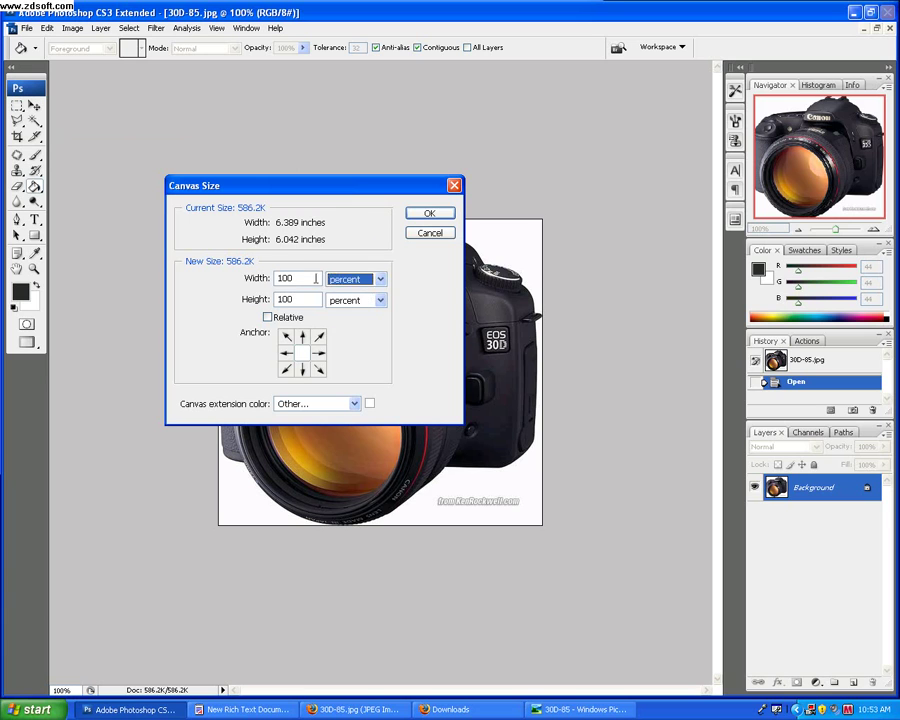
double_click(316, 279)
type("150")
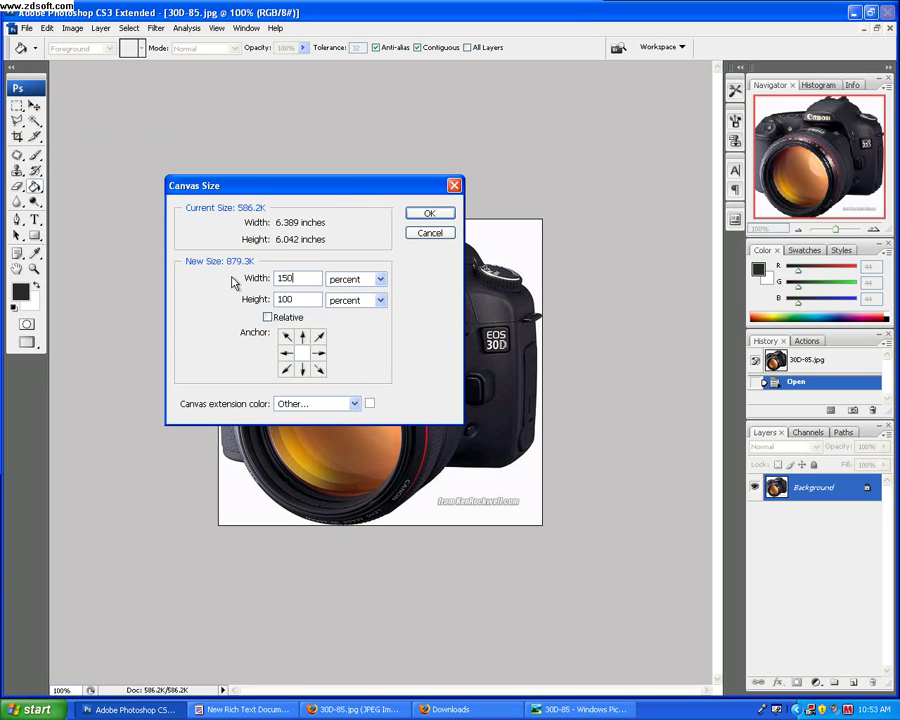
key("Tab")
type("150")
key("Return")
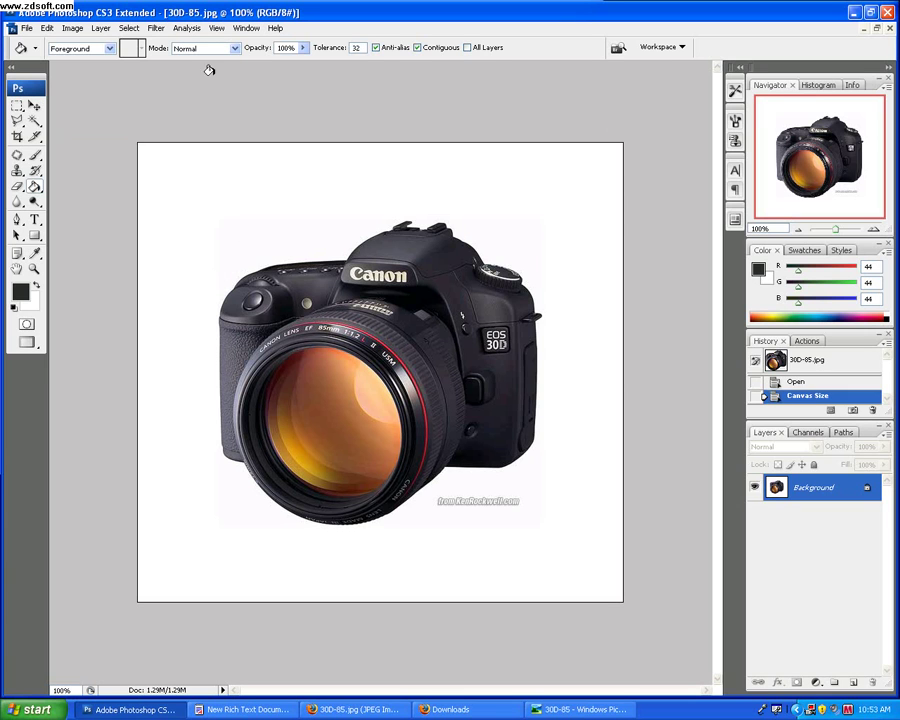
left_click(75, 30)
Desaturate the camera photo to grey and bring up the Artistic Cutout filter
mouse_move(85, 64)
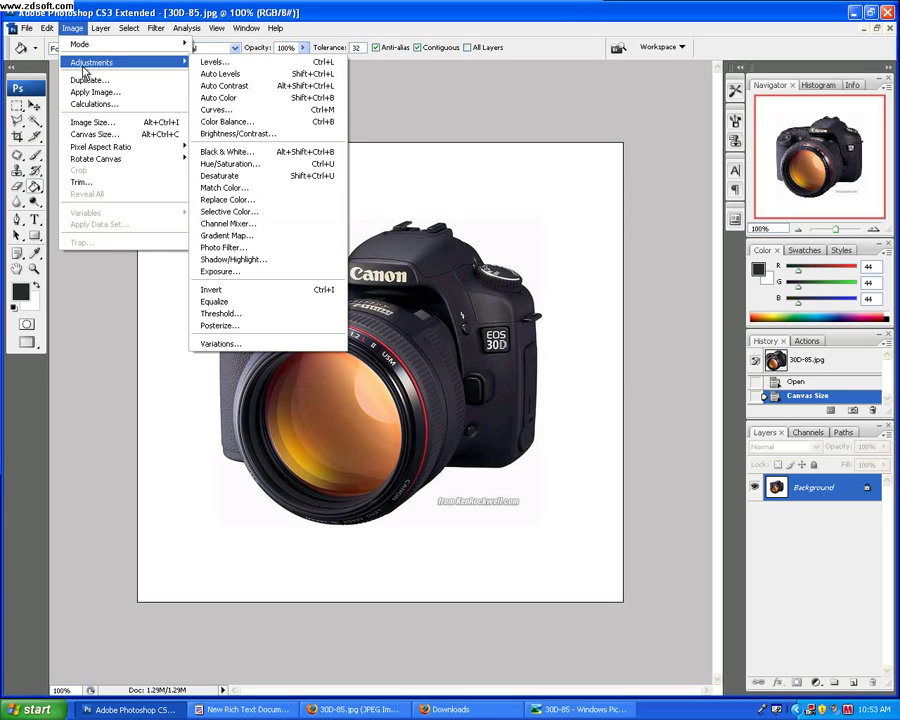
left_click(228, 176)
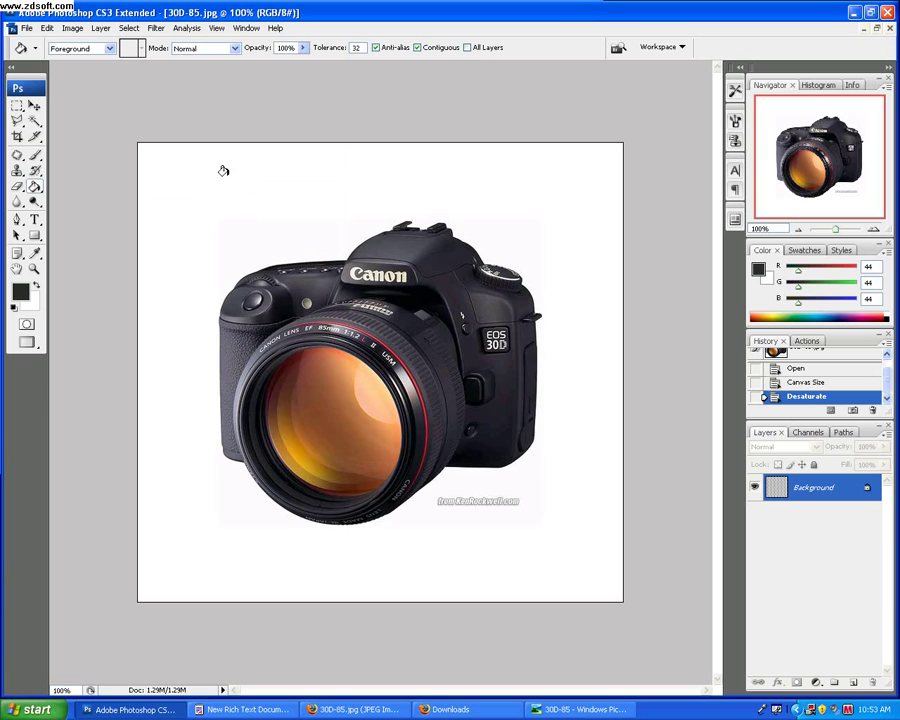
left_click(156, 28)
mouse_move(172, 146)
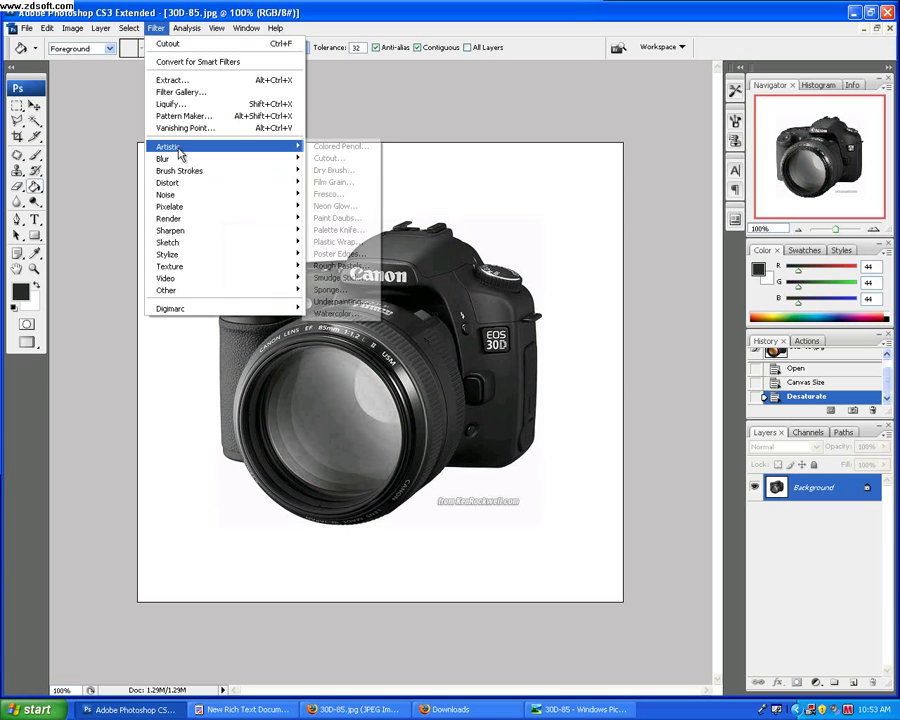
left_click(342, 160)
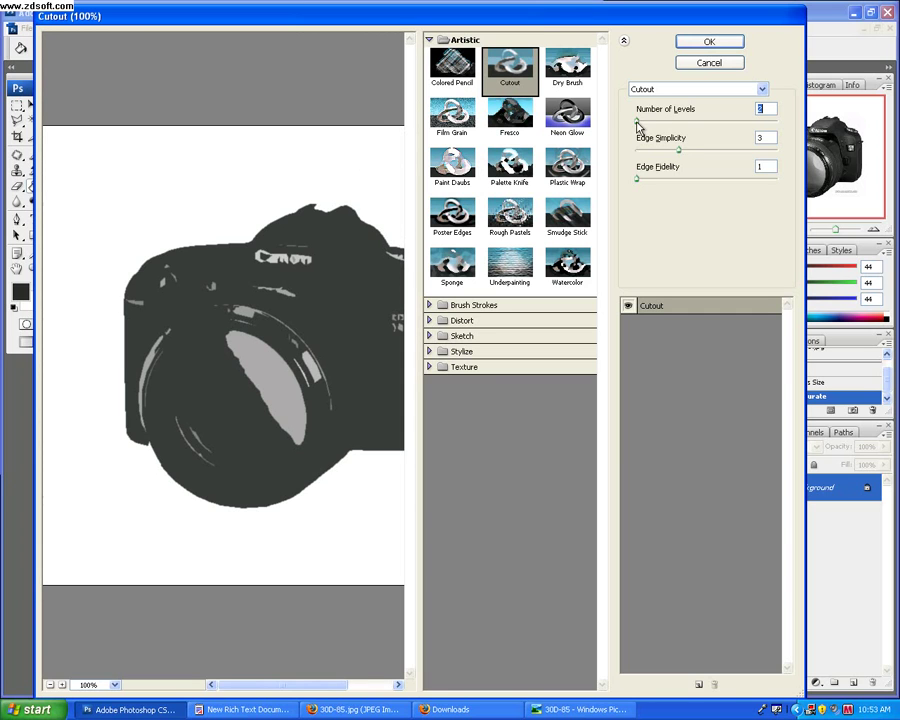
Apply Cutout with 3 levels, edge simplicity 2 and edge fidelity 1
left_click_drag(634, 124, 650, 125)
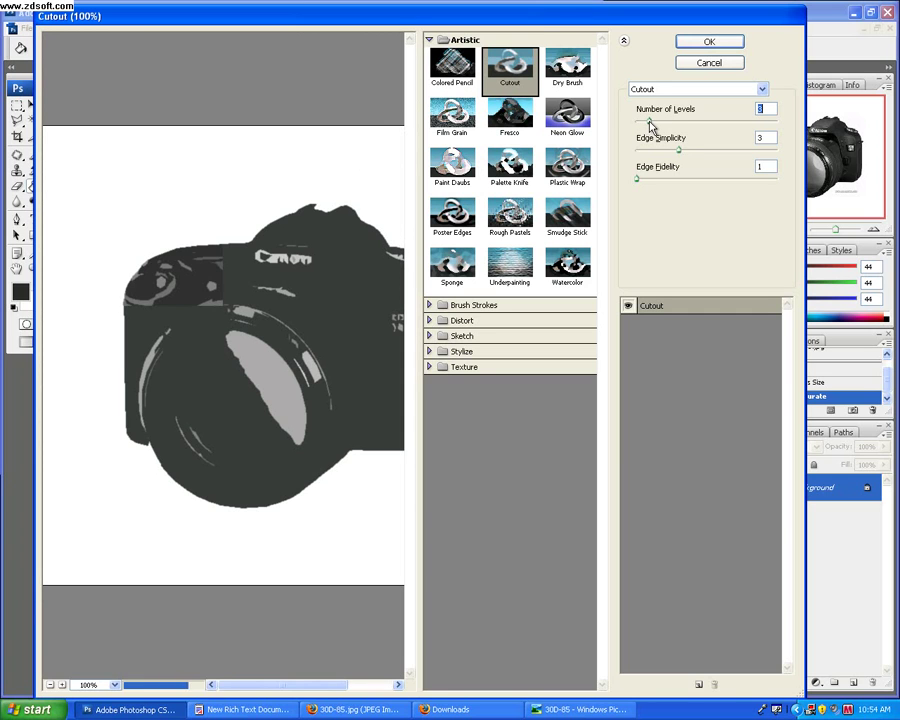
left_click_drag(260, 293, 219, 293)
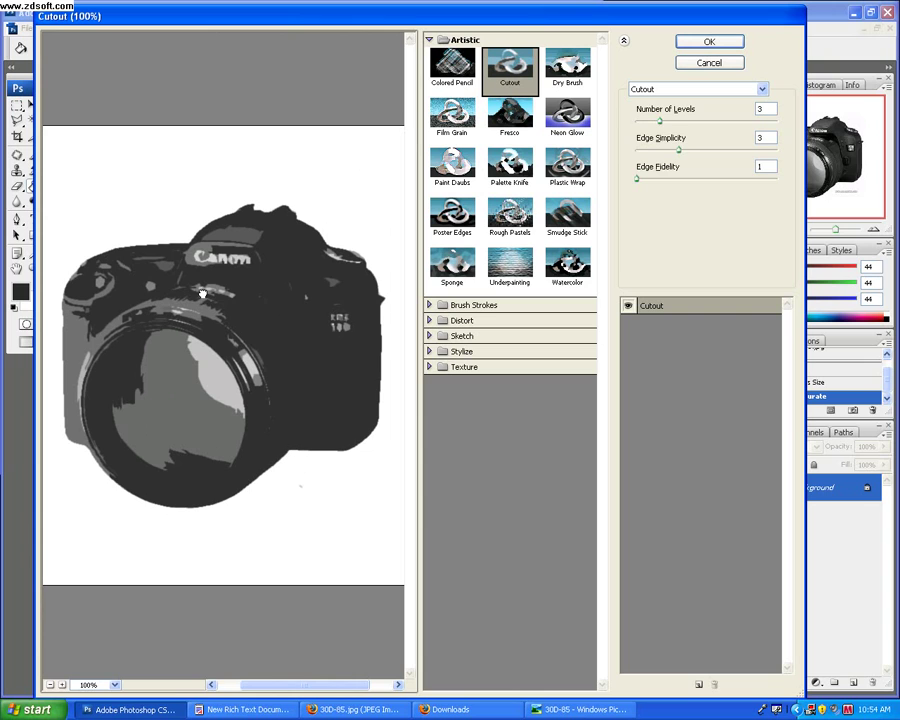
left_click_drag(661, 124, 652, 123)
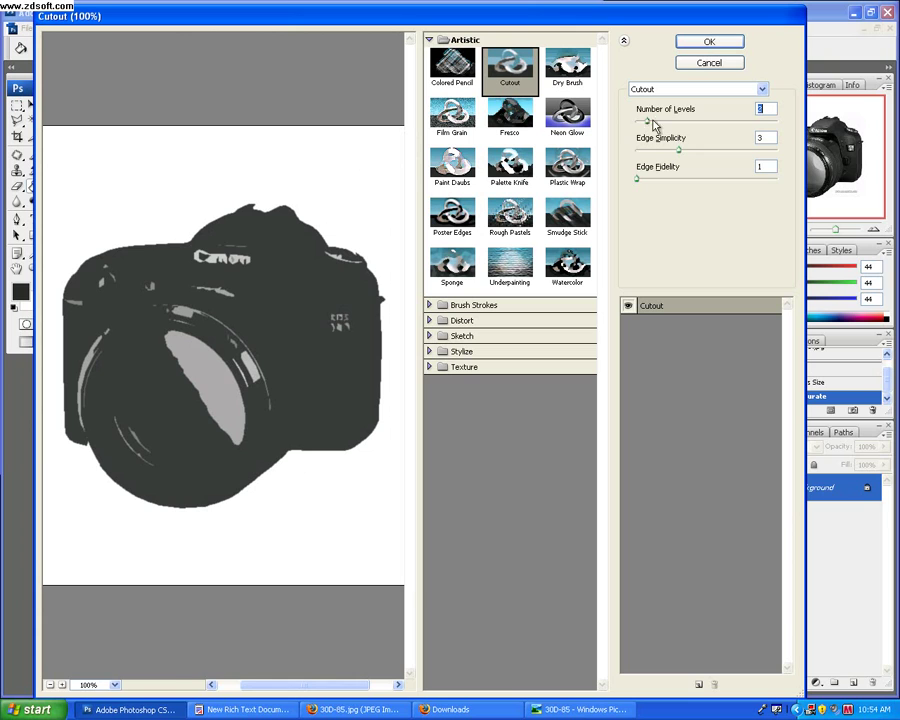
left_click_drag(648, 124, 669, 122)
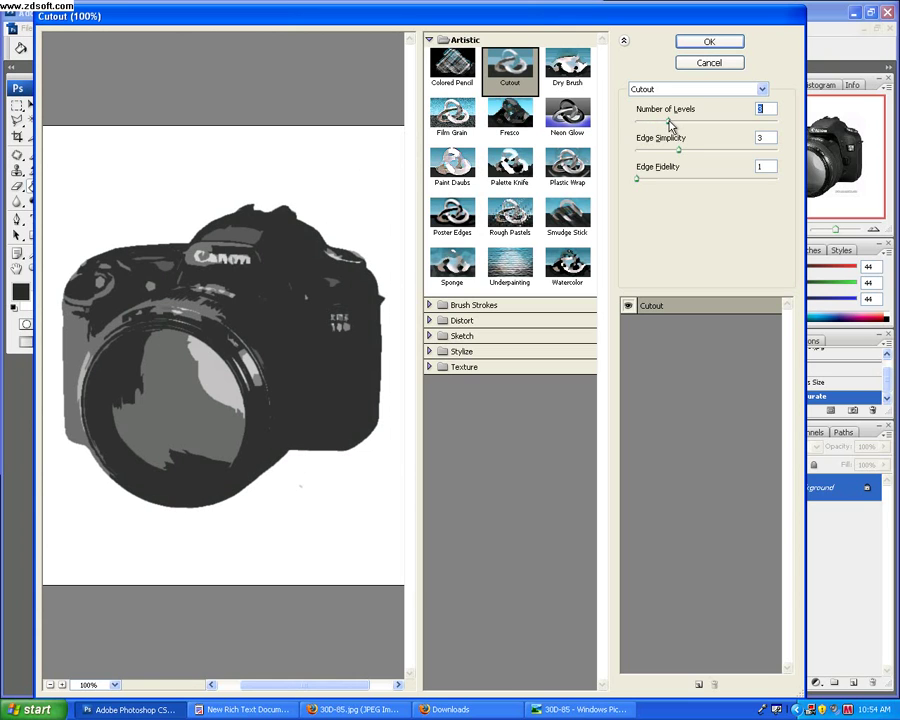
left_click_drag(669, 124, 675, 124)
mouse_move(680, 155)
left_mouse_down()
mouse_move(665, 152)
mouse_move(677, 155)
left_mouse_up()
left_click_drag(677, 155, 629, 153)
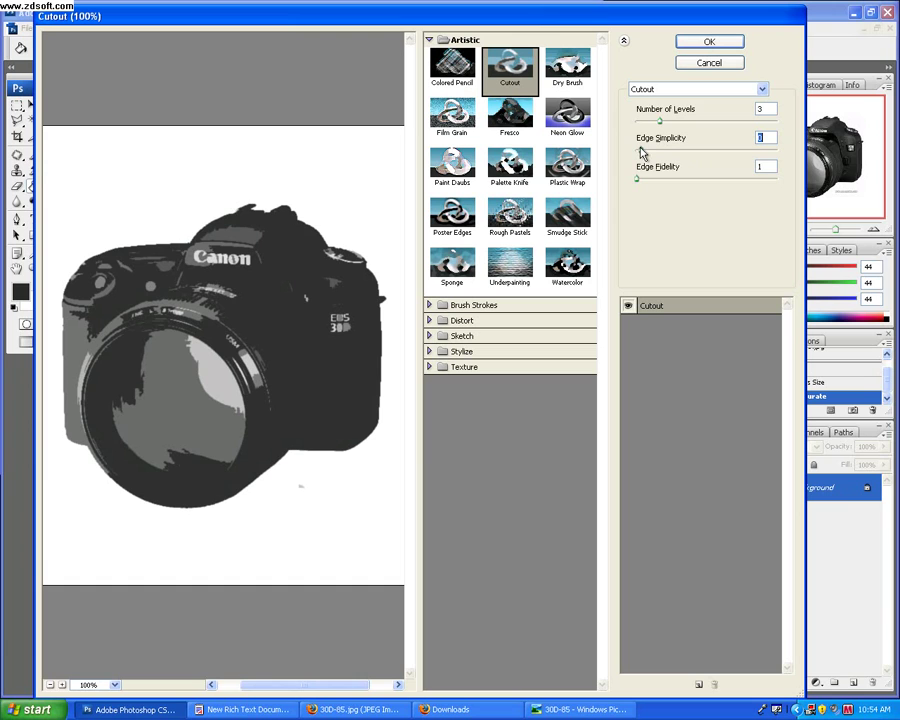
left_click_drag(642, 152, 659, 152)
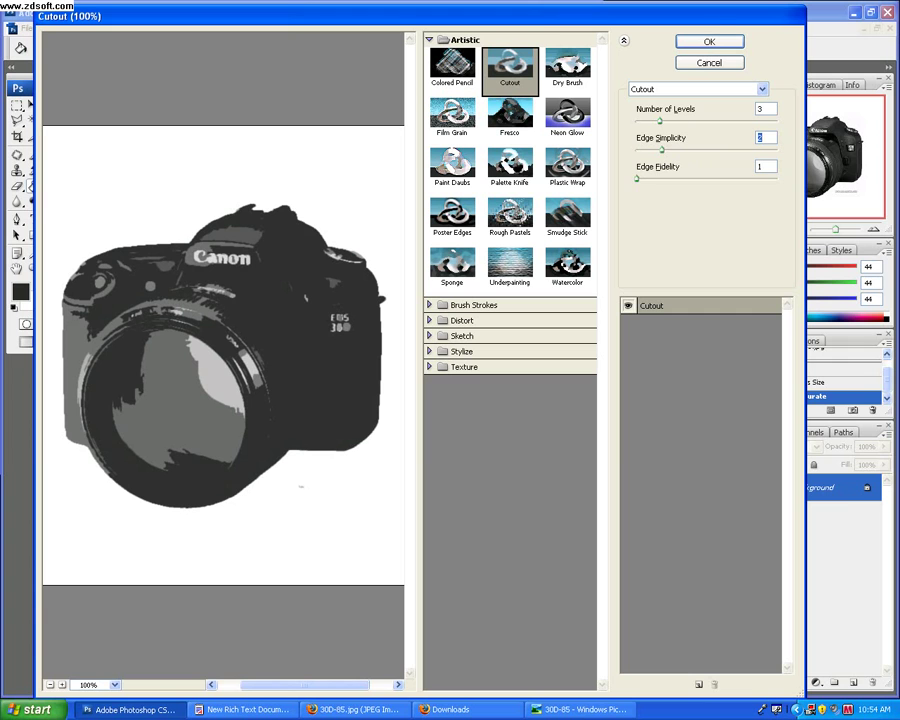
left_click(710, 41)
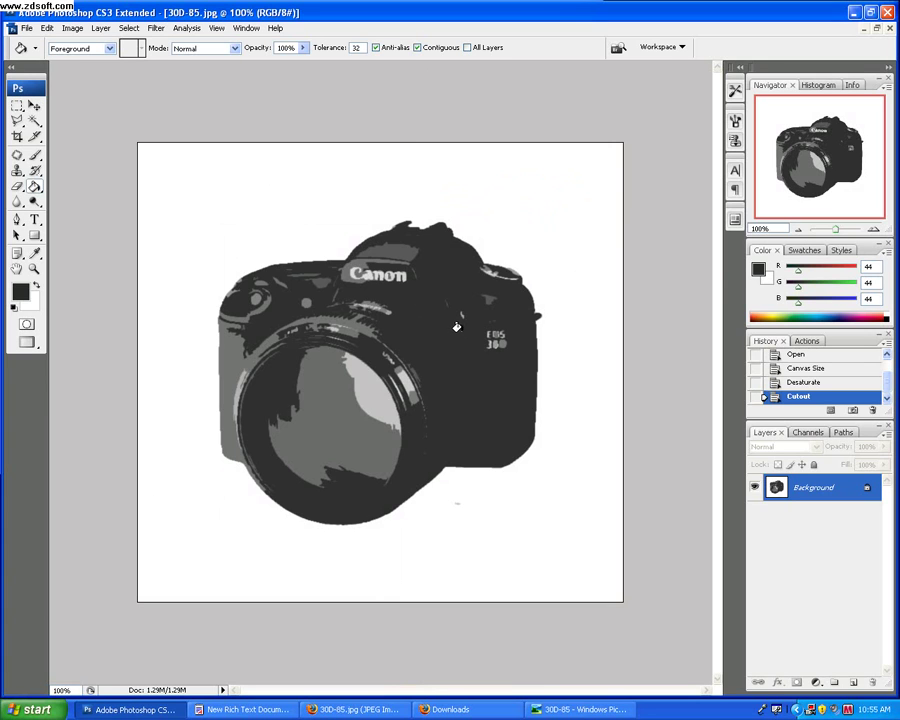
Sample the body's dark grey and paint over the EOS 30D badge, undoing the stroke on the dial
key("b")
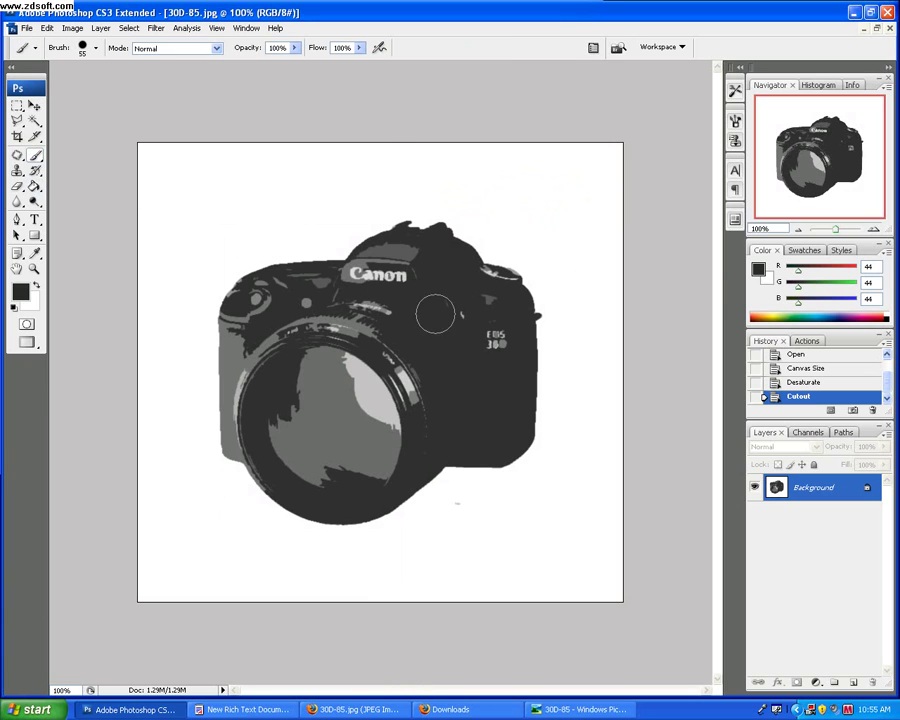
left_click(498, 341, "alt")
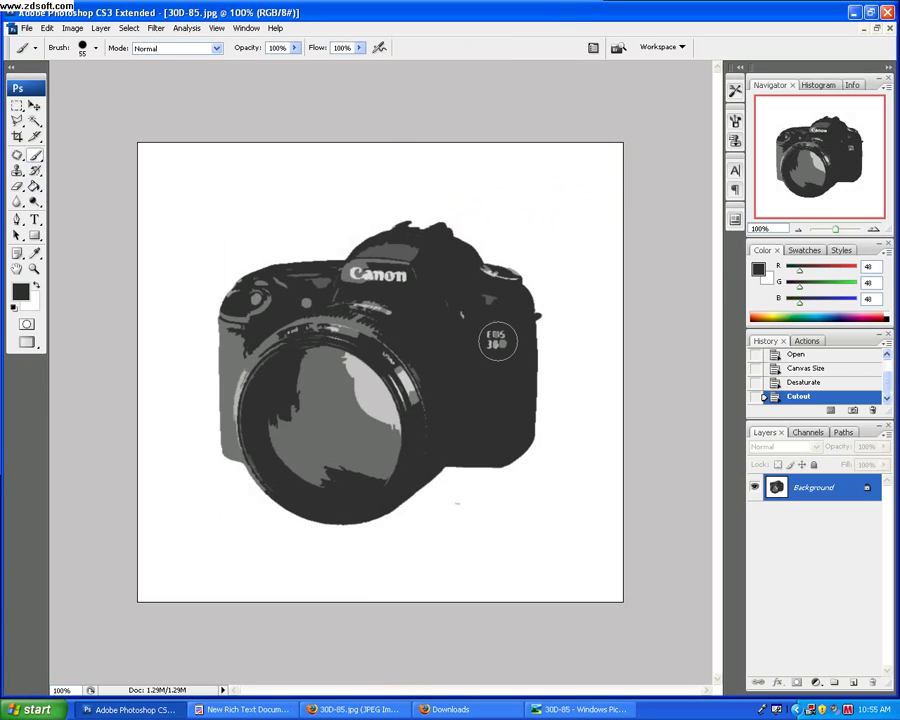
left_click_drag(496, 334, 492, 305)
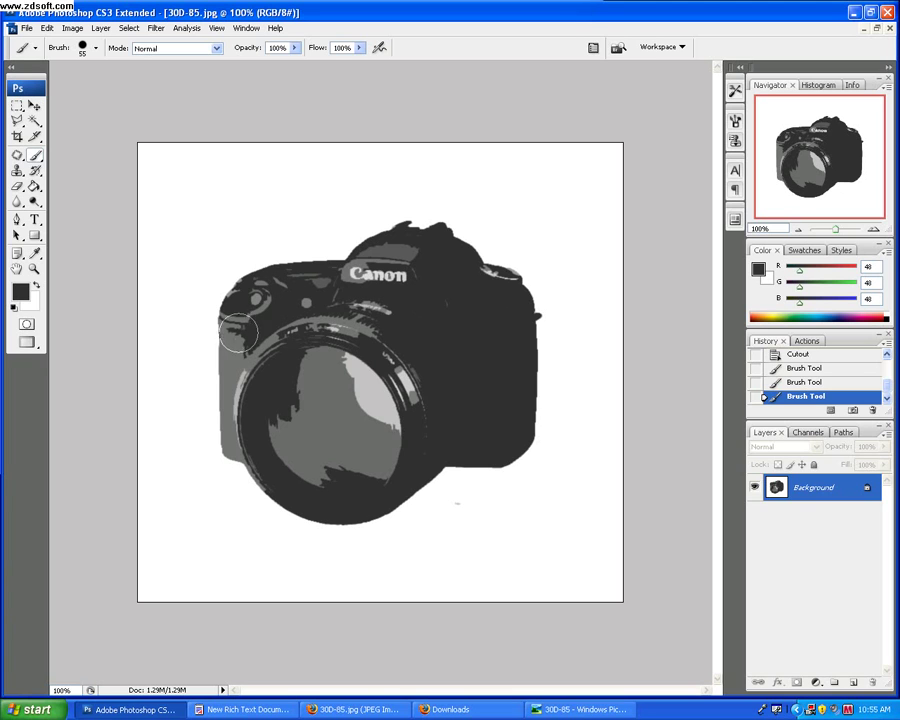
left_click_drag(238, 333, 248, 302)
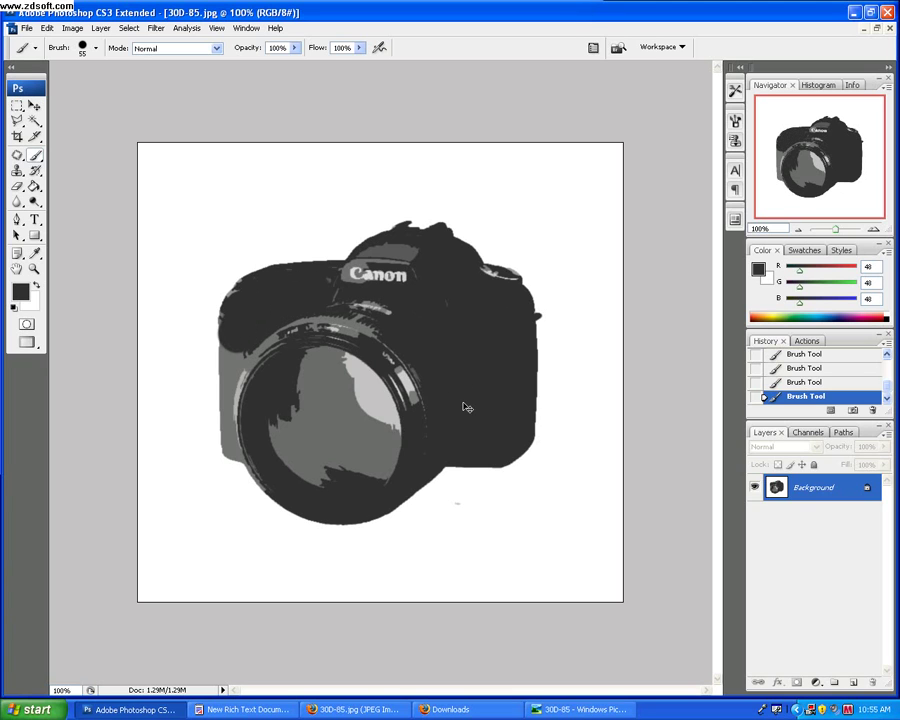
key("ctrl+z")
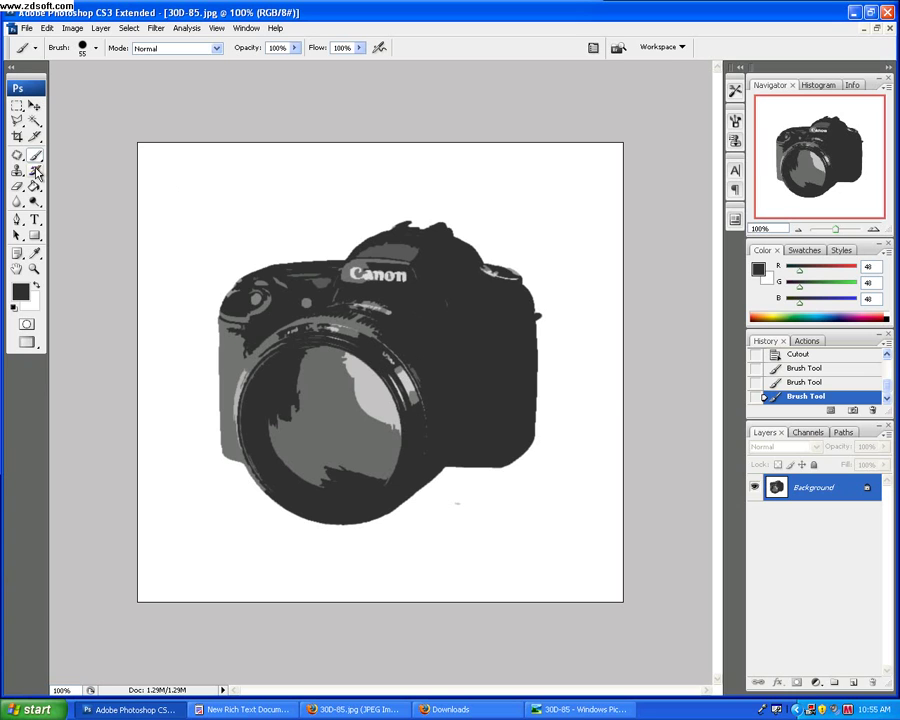
Make pure red (255,0,0) the paint colour on a small brush, undoing a trial red outline
left_click(20, 290)
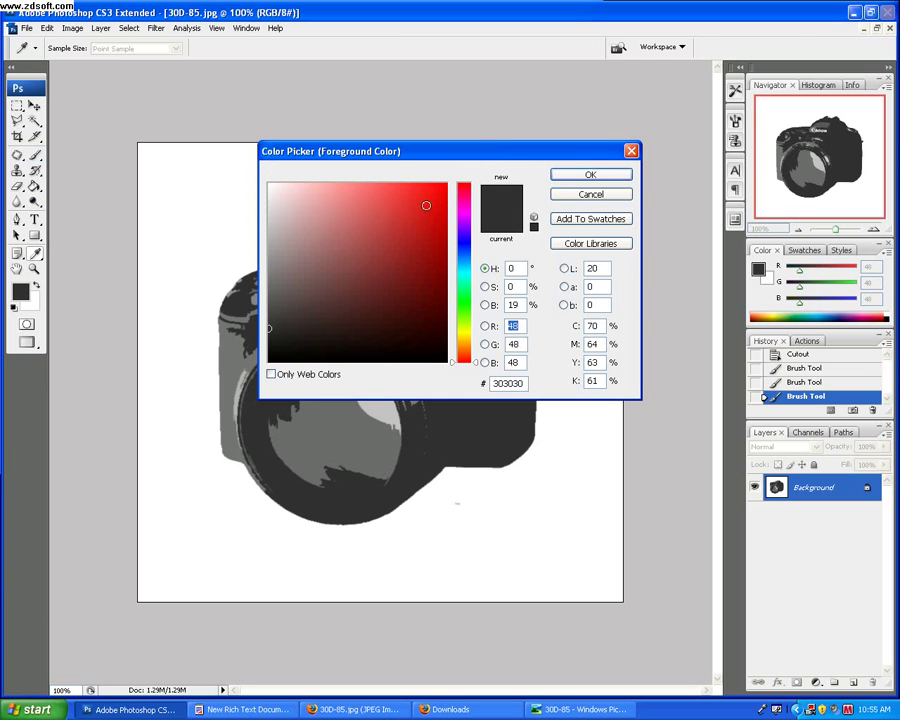
left_click(445, 185)
left_click(588, 174)
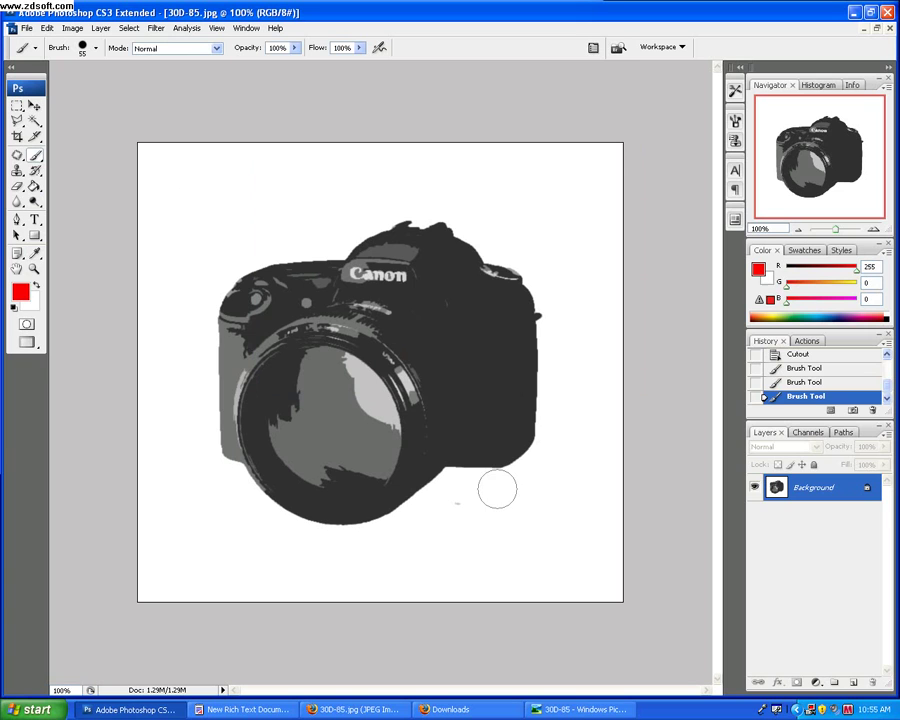
right_click(503, 488)
mouse_move(471, 487)
left_mouse_down()
mouse_move(357, 523)
mouse_move(250, 515)
mouse_move(206, 453)
mouse_move(204, 321)
mouse_move(289, 189)
mouse_move(458, 207)
mouse_move(537, 242)
mouse_move(581, 341)
mouse_move(575, 437)
mouse_move(537, 493)
mouse_move(473, 500)
left_mouse_up()
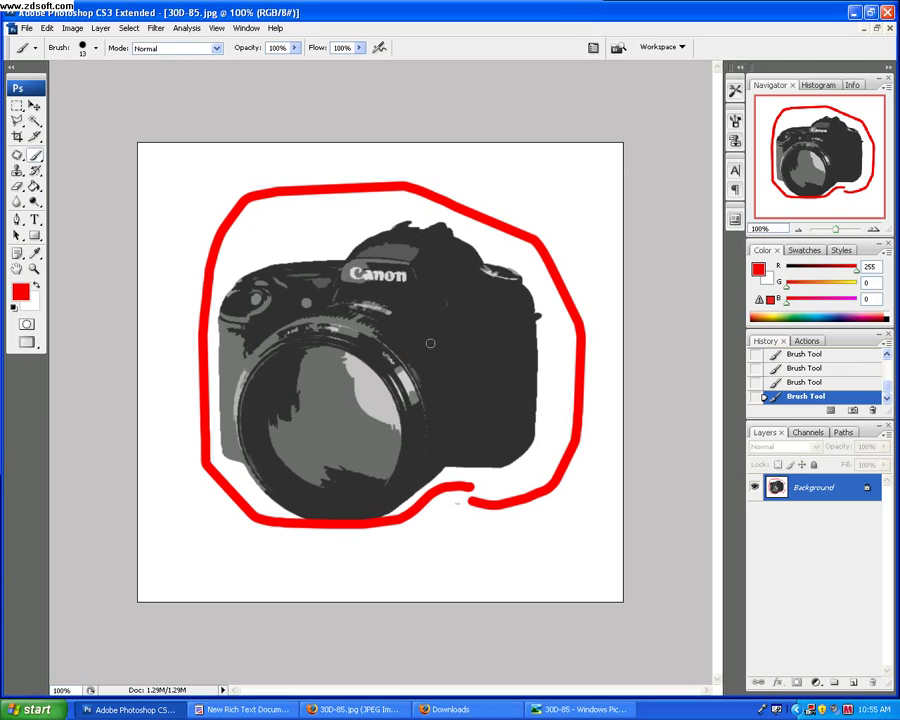
key("ctrl+z")
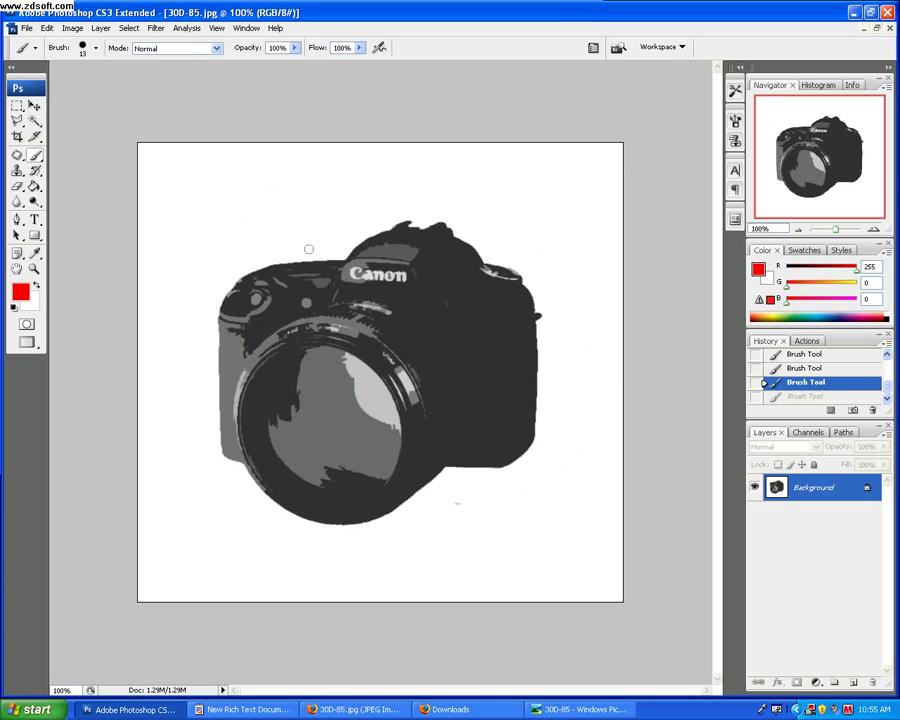
Return to the regular brush, sample the camera's dark grey, and enlarge the brush to 114 px
left_click(35, 172)
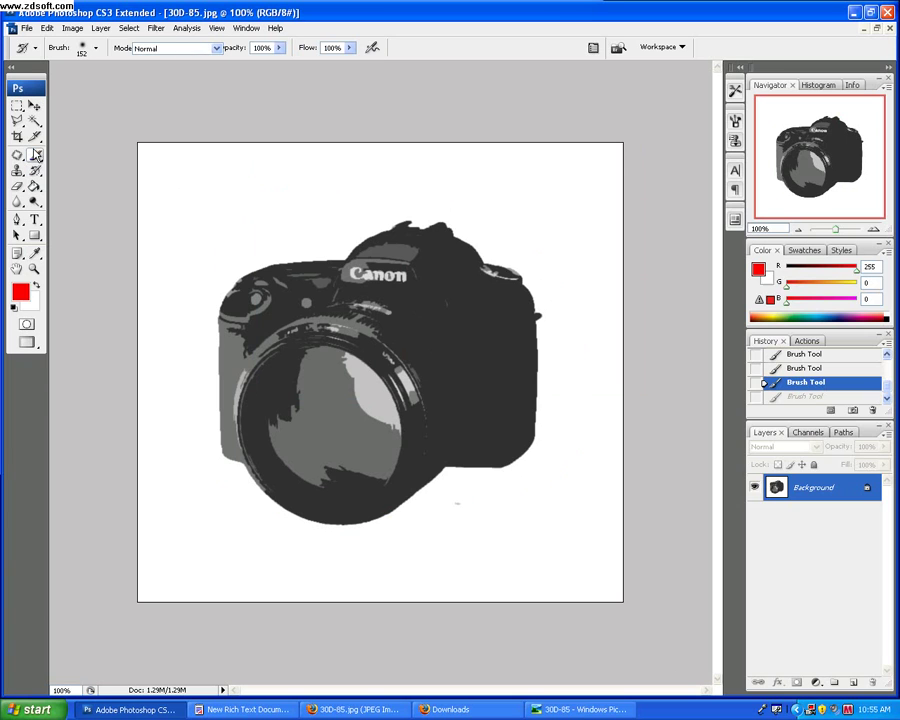
key("b")
left_click(323, 274, "alt")
right_click(432, 409)
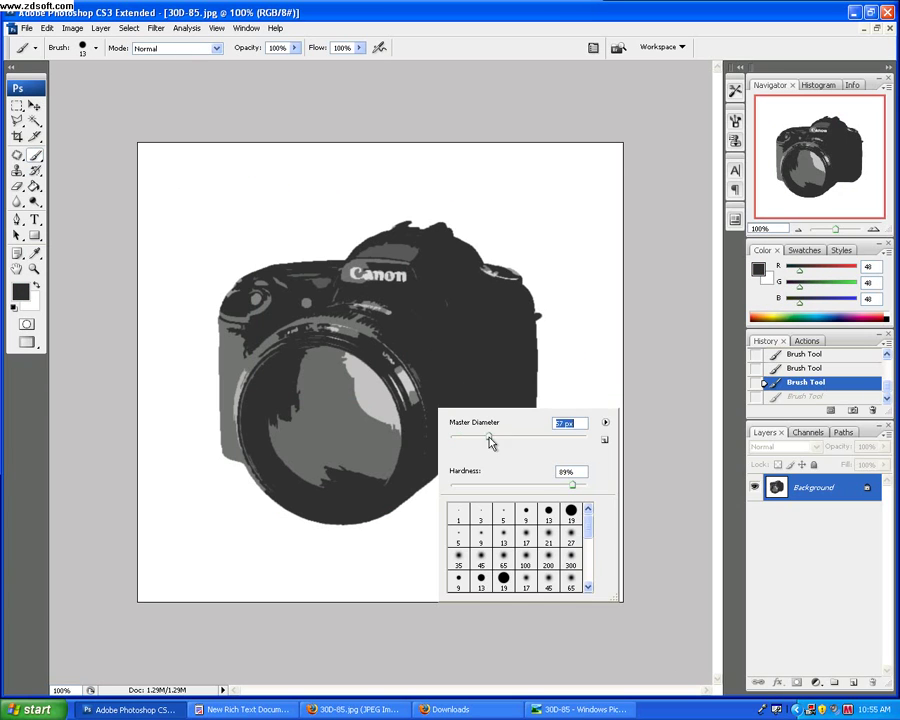
left_click_drag(489, 441, 523, 440)
Try painting dark grey over the lens highlights and rim, undoing each stroke
mouse_move(464, 380)
left_mouse_down()
mouse_move(353, 464)
mouse_move(372, 400)
mouse_move(292, 453)
mouse_move(341, 391)
mouse_move(293, 390)
mouse_move(369, 377)
mouse_move(280, 382)
mouse_move(313, 330)
mouse_move(282, 339)
mouse_move(290, 352)
mouse_move(283, 399)
mouse_move(379, 360)
mouse_move(419, 368)
left_mouse_up()
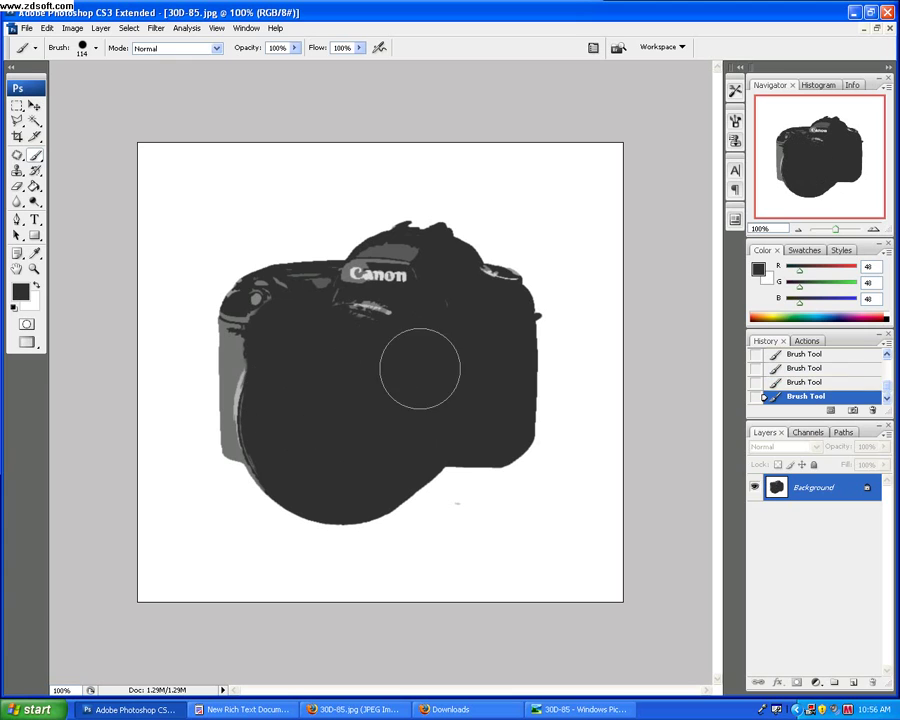
key("ctrl+z")
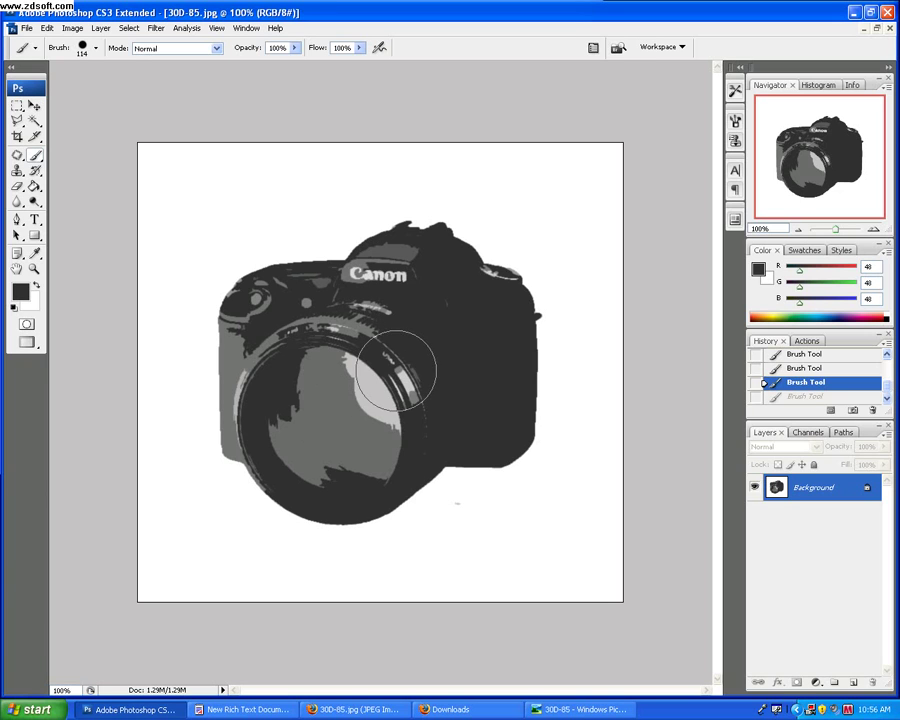
left_click_drag(409, 373, 324, 492)
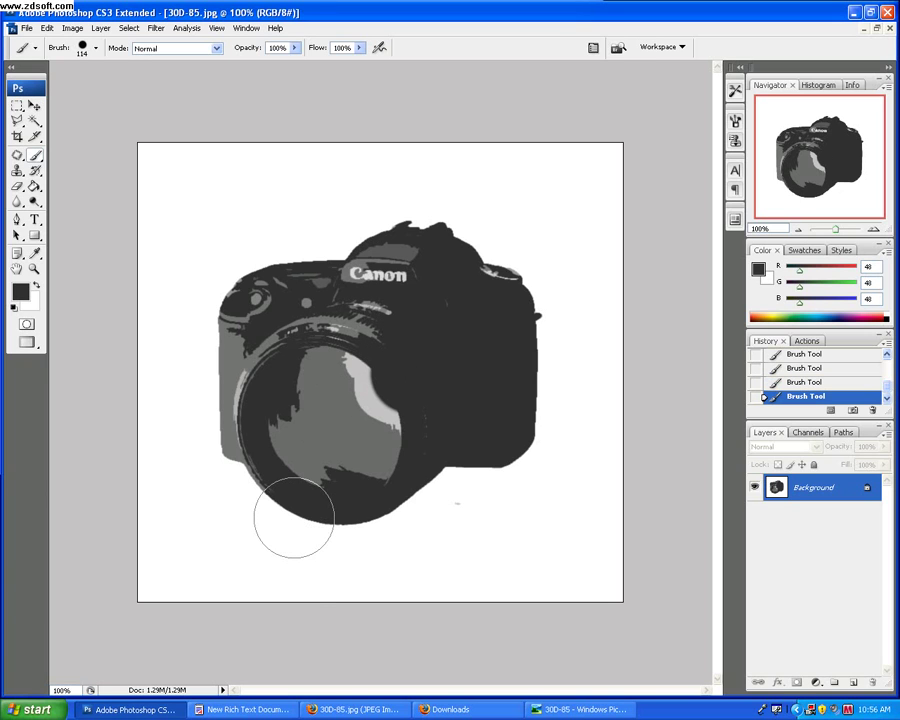
key("ctrl+z")
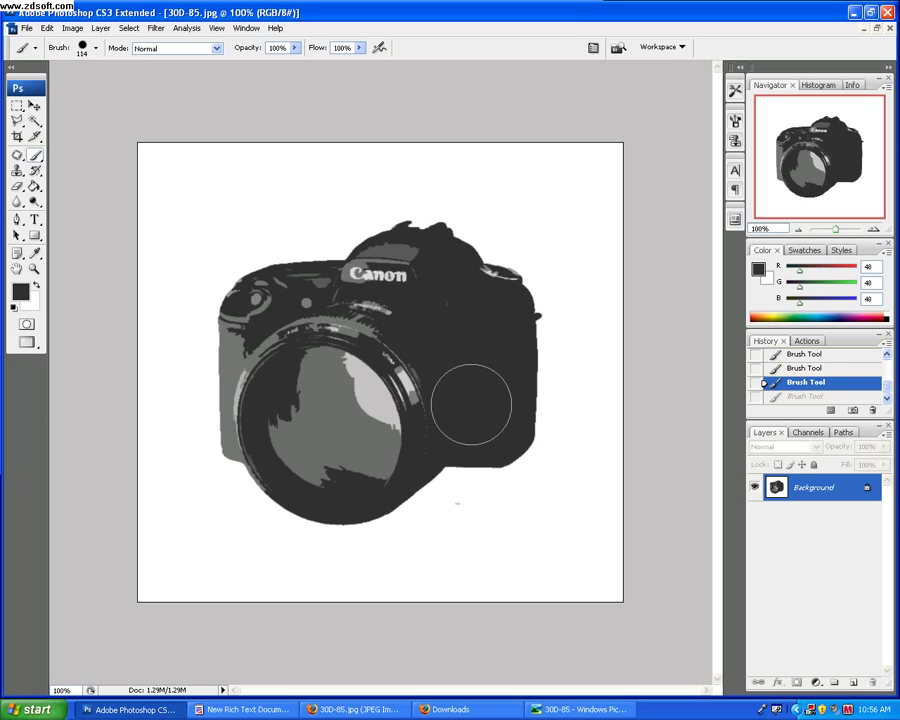
mouse_move(428, 397)
left_mouse_down()
mouse_move(330, 435)
mouse_move(320, 405)
mouse_move(350, 392)
left_mouse_up()
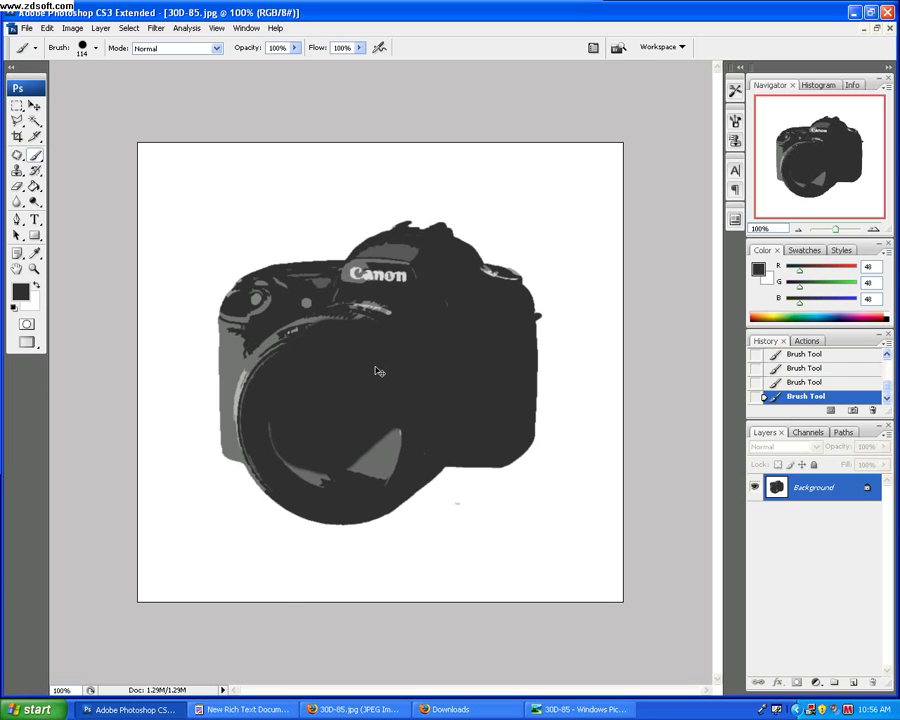
key("ctrl+z")
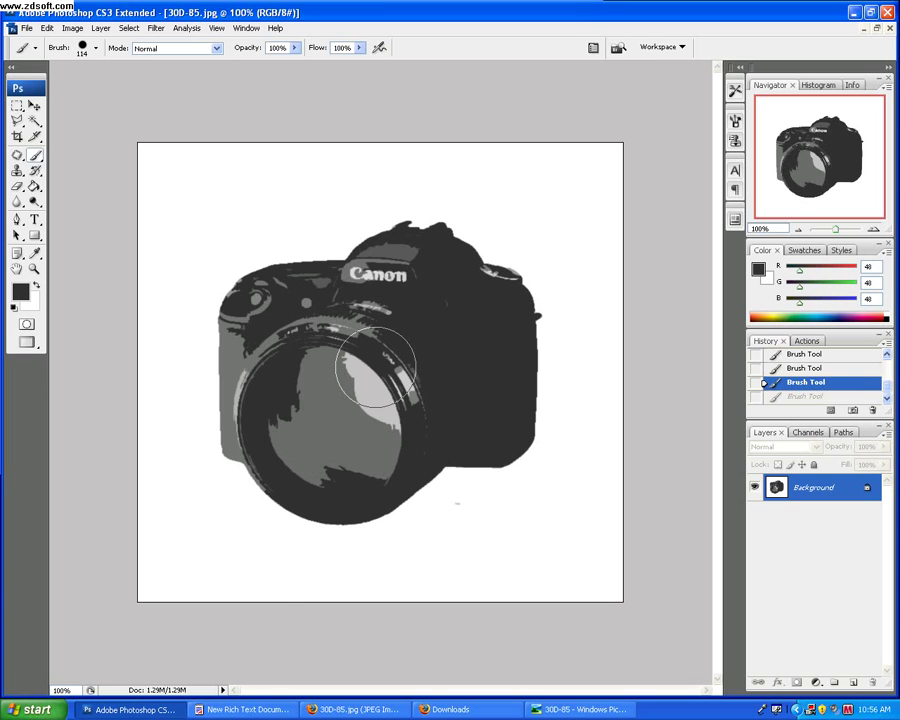